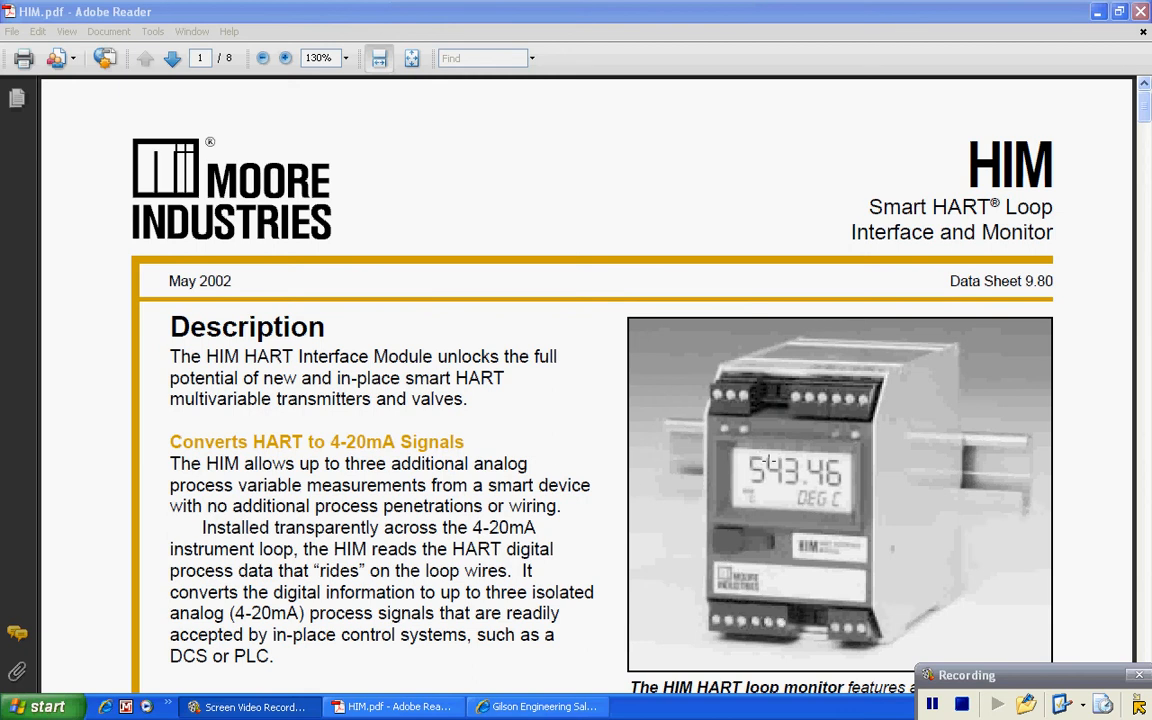
Step: Switch from the HIM data sheet in Adobe Reader to the Gilson Engineering Sales website
left_click(550, 708)
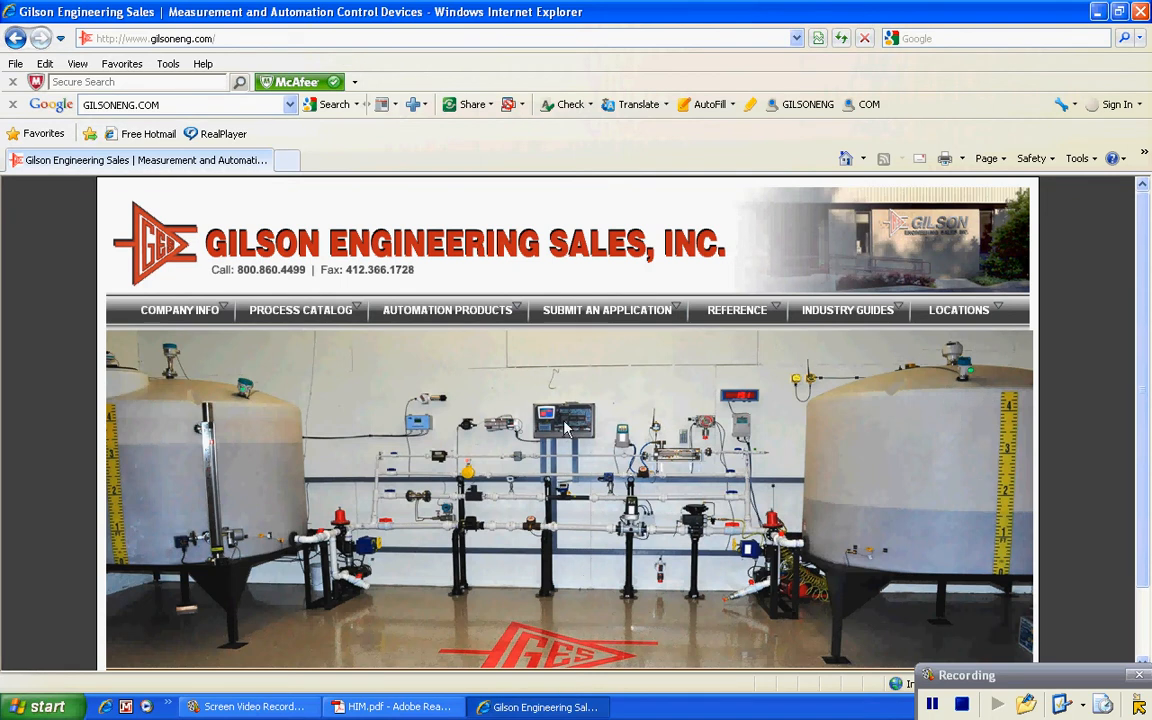
Step: Reload the Gilson Engineering Sales home page, then minimize Internet Explorer
mouse_move(512, 428)
left_click(519, 432)
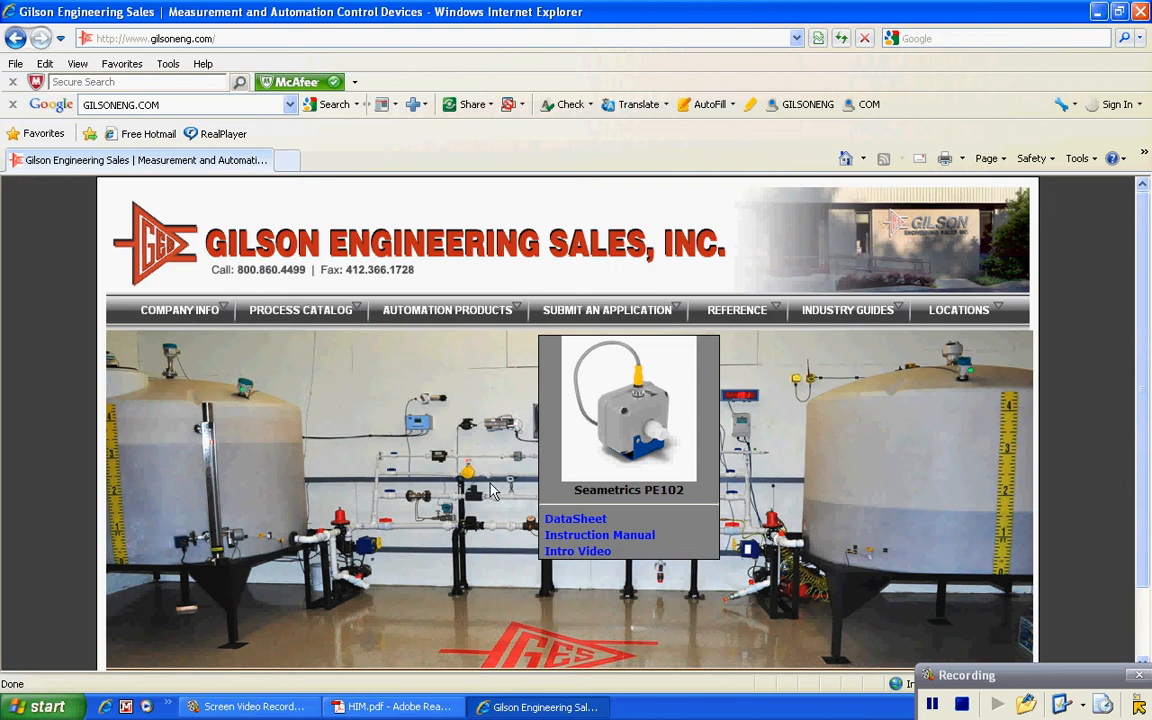
mouse_move(513, 428)
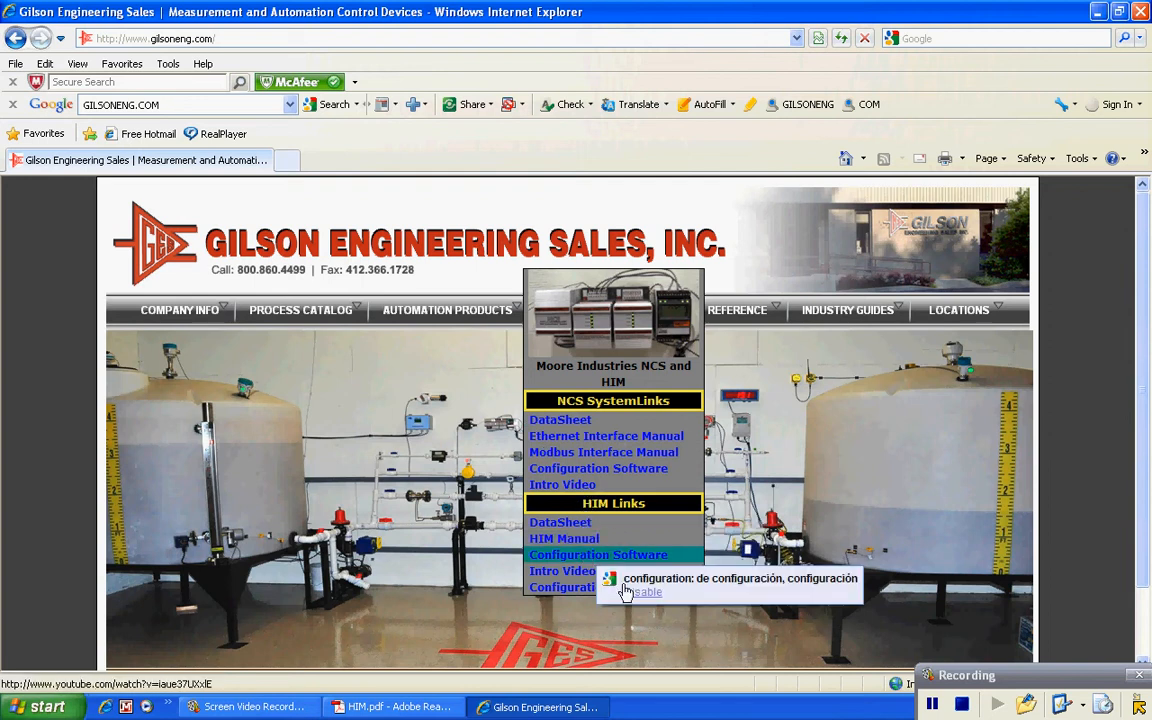
left_click(1098, 11)
Step: Minimize Adobe Reader and launch HIM Configuration from Start > All Programs > Moore Industries
left_click(1098, 12)
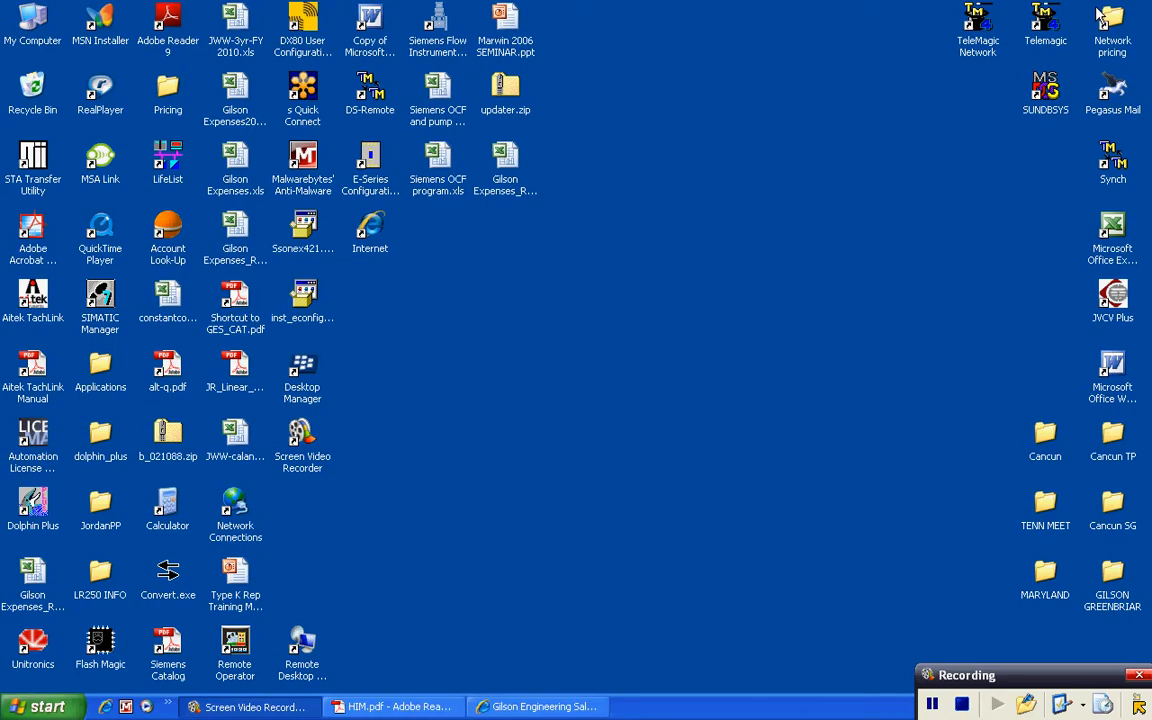
left_click(42, 707)
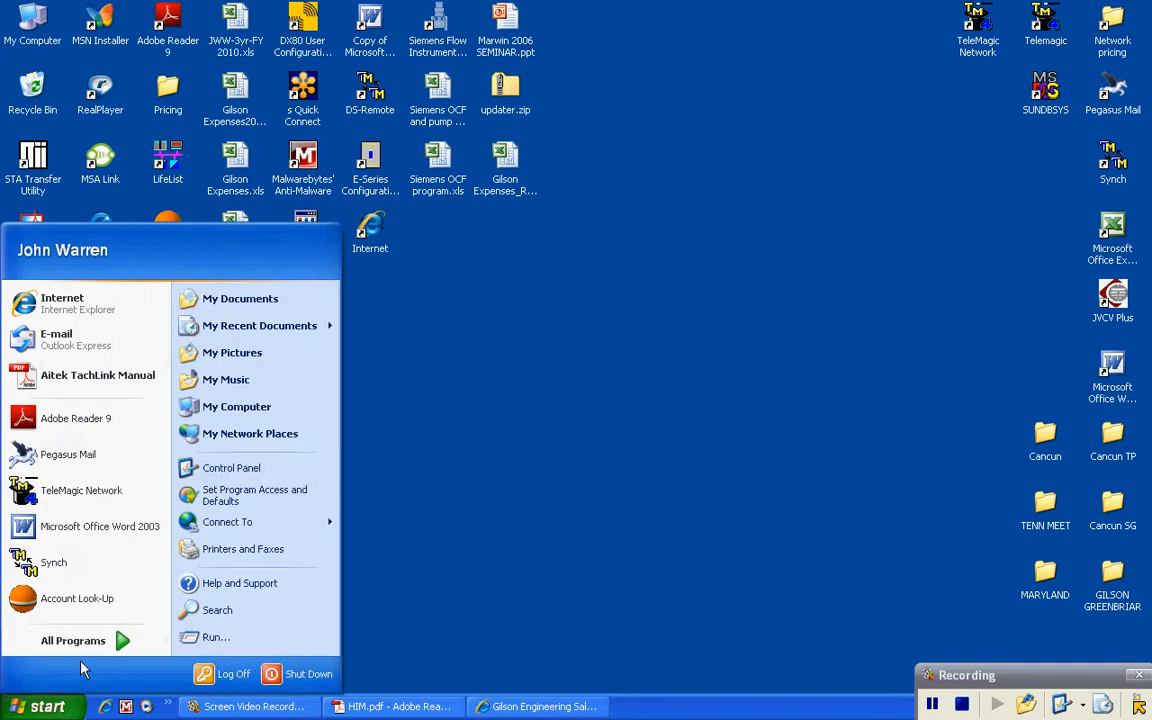
mouse_move(92, 646)
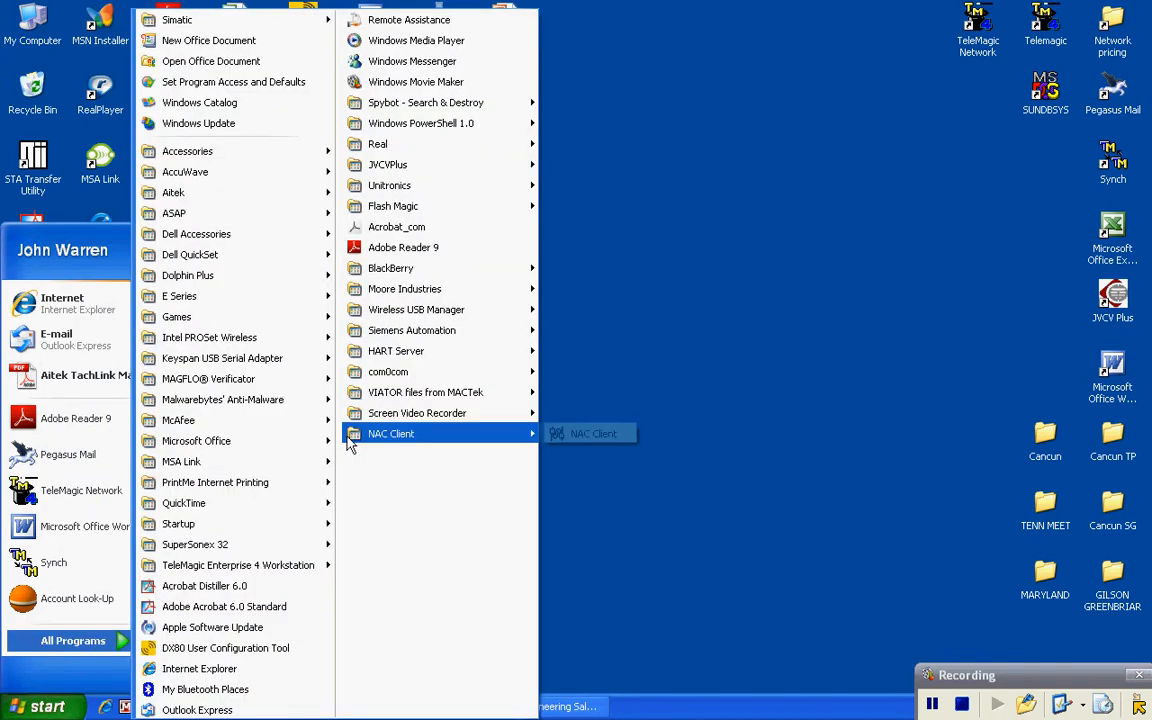
mouse_move(416, 290)
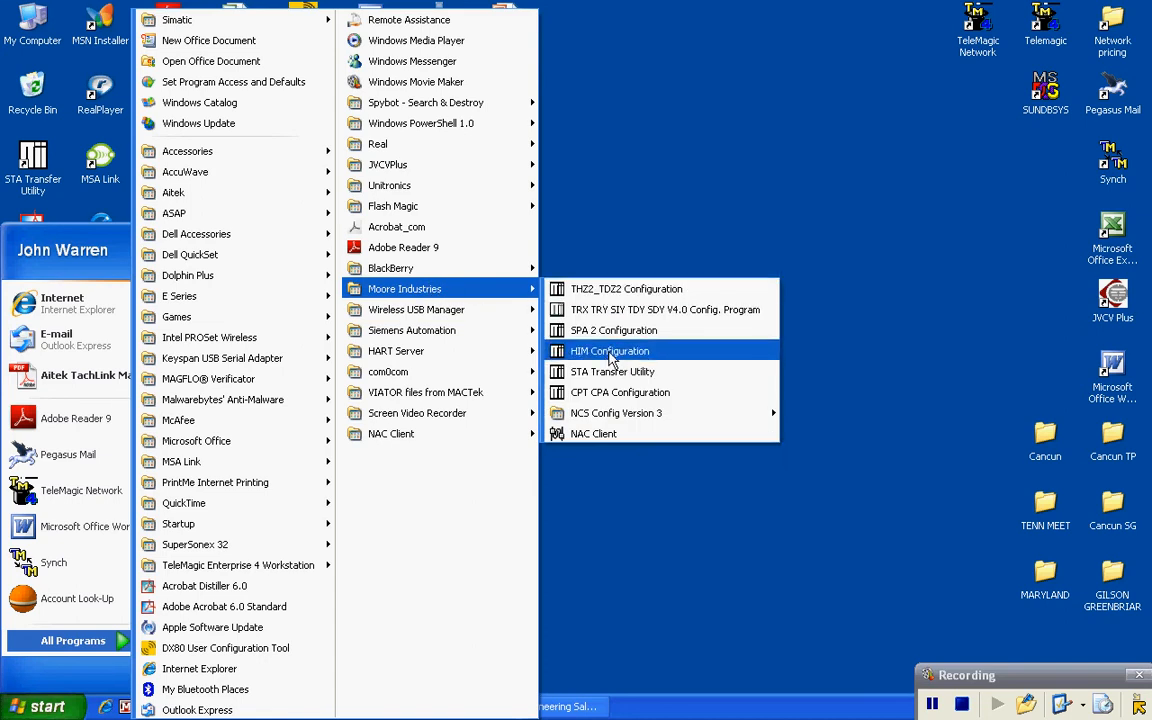
left_click(611, 354)
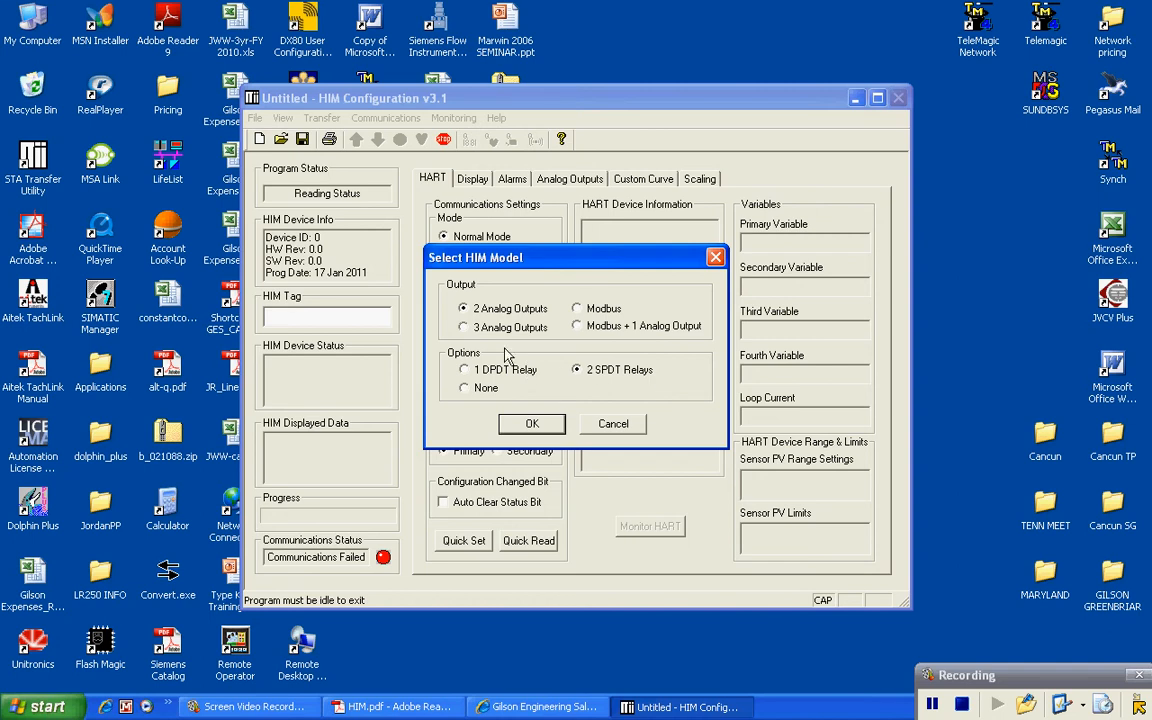
Step: Select the 3 Analog Outputs HIM model and maximize the configuration window
left_click(465, 329)
left_click(534, 425)
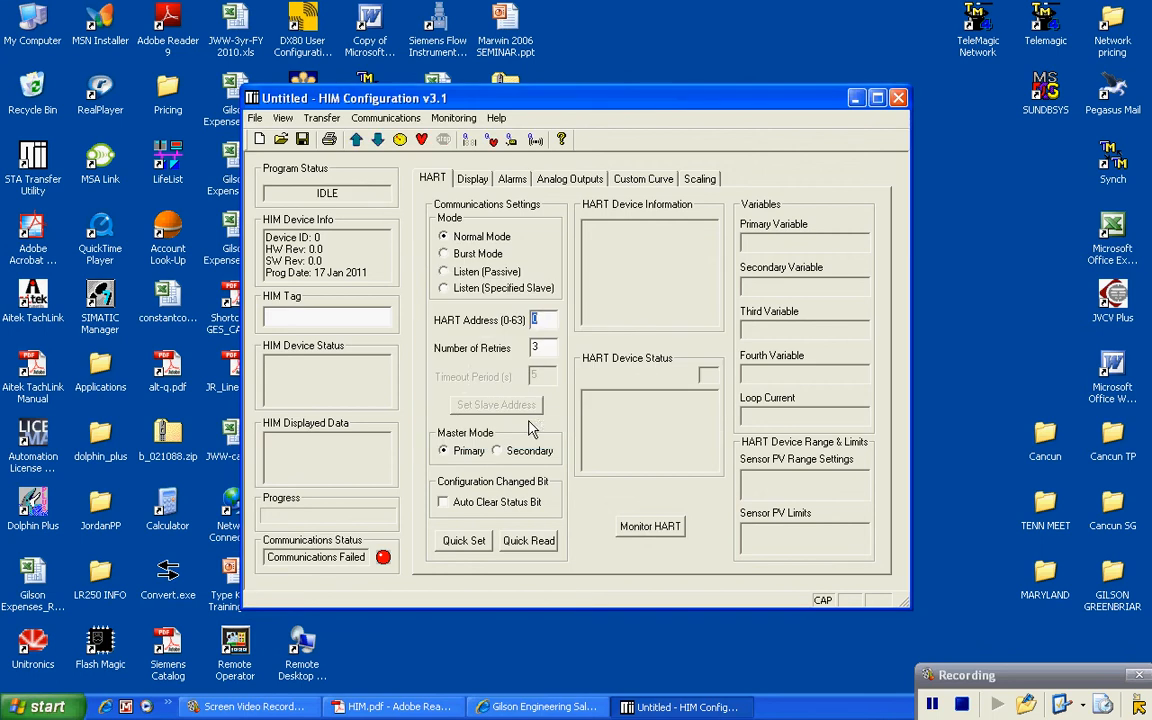
left_click(877, 98)
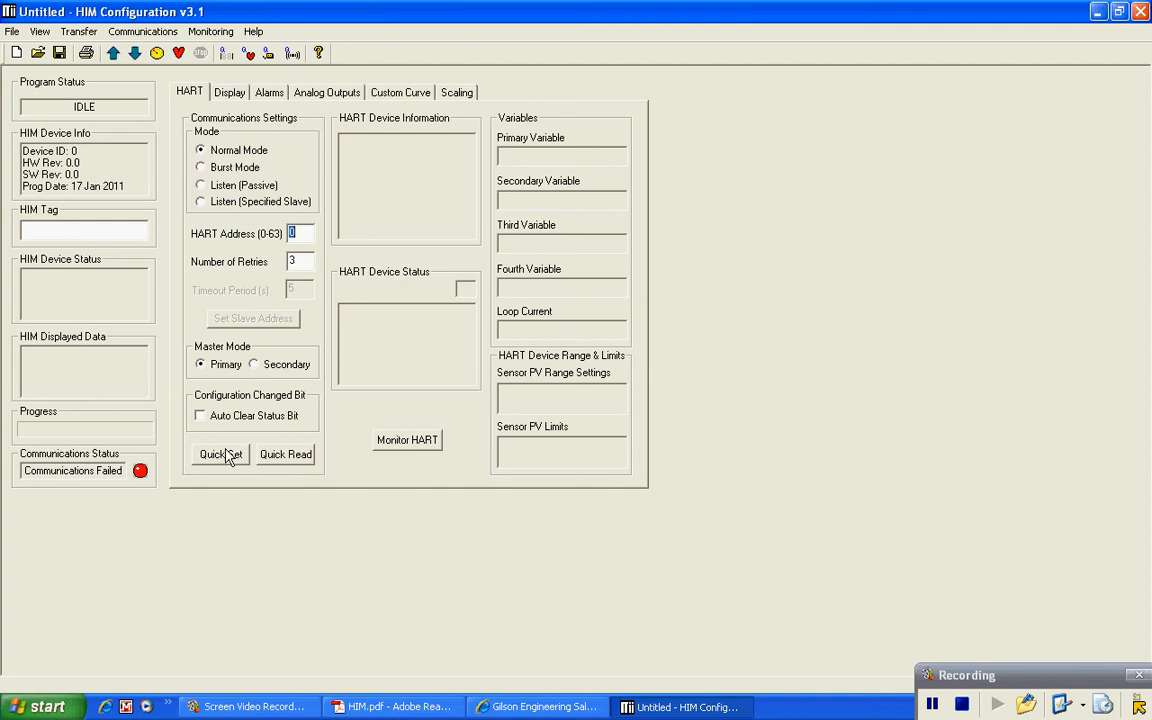
Step: Switch from the HART settings to the Display tab
left_click(230, 95)
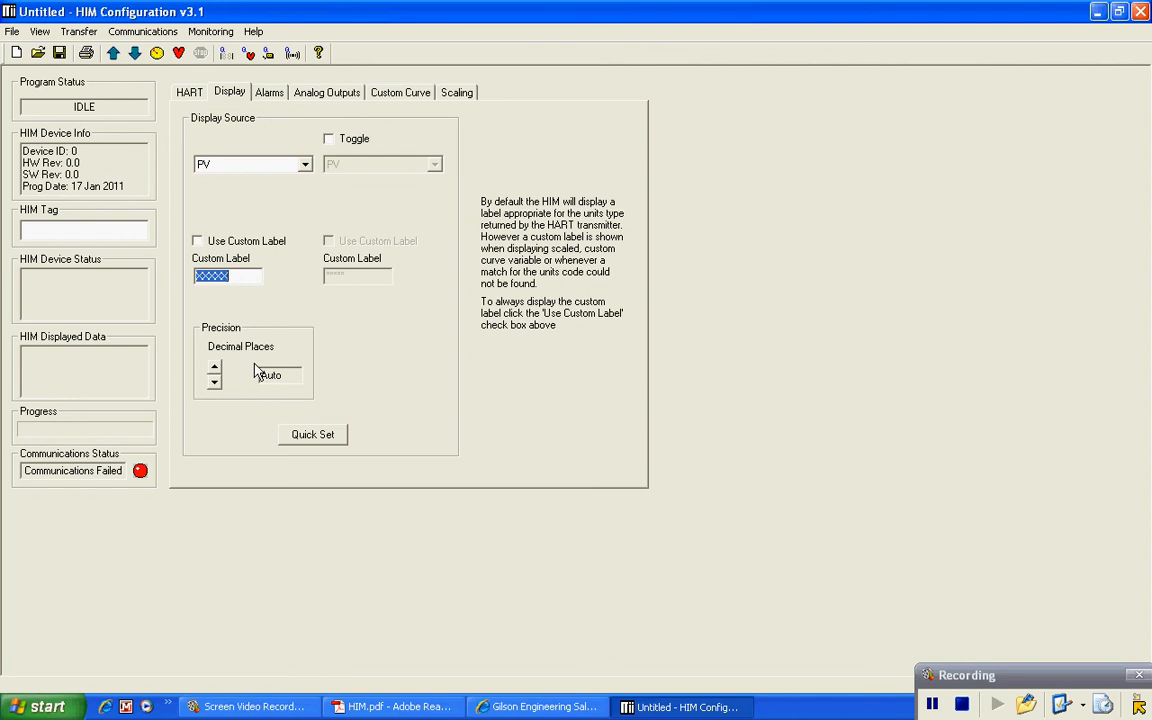
Step: Keep PV as the display source, enable Toggle with SV as the second value, then go to Alarms
left_click(305, 166)
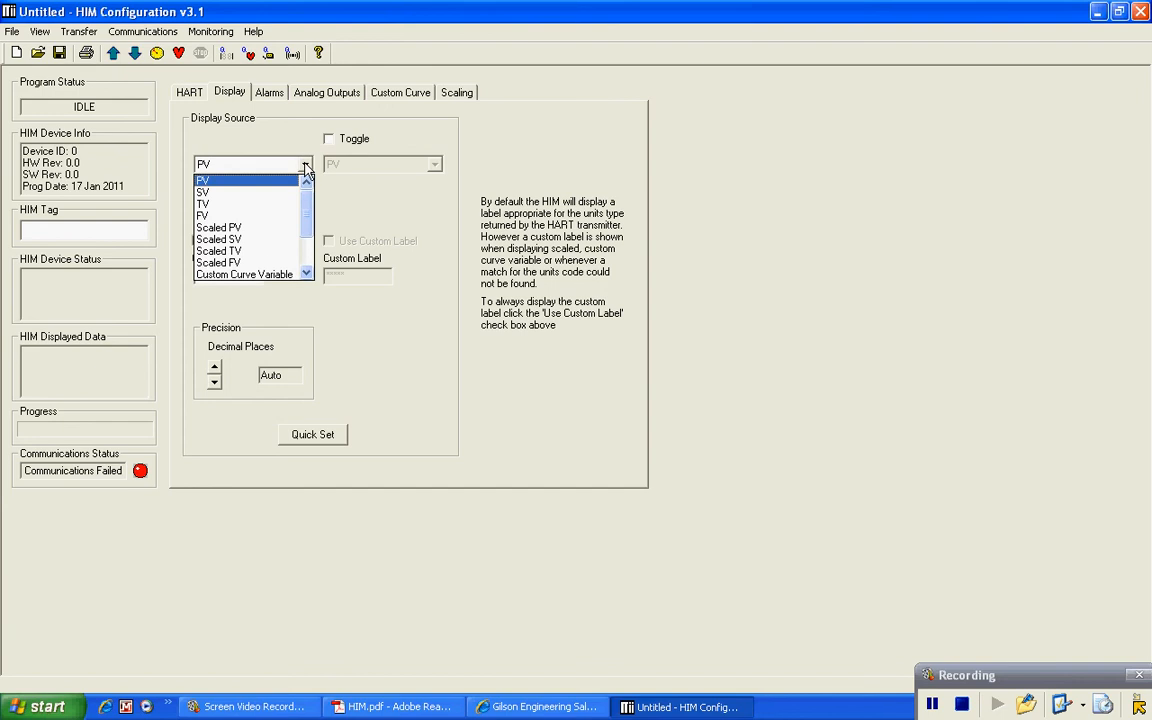
left_click(223, 183)
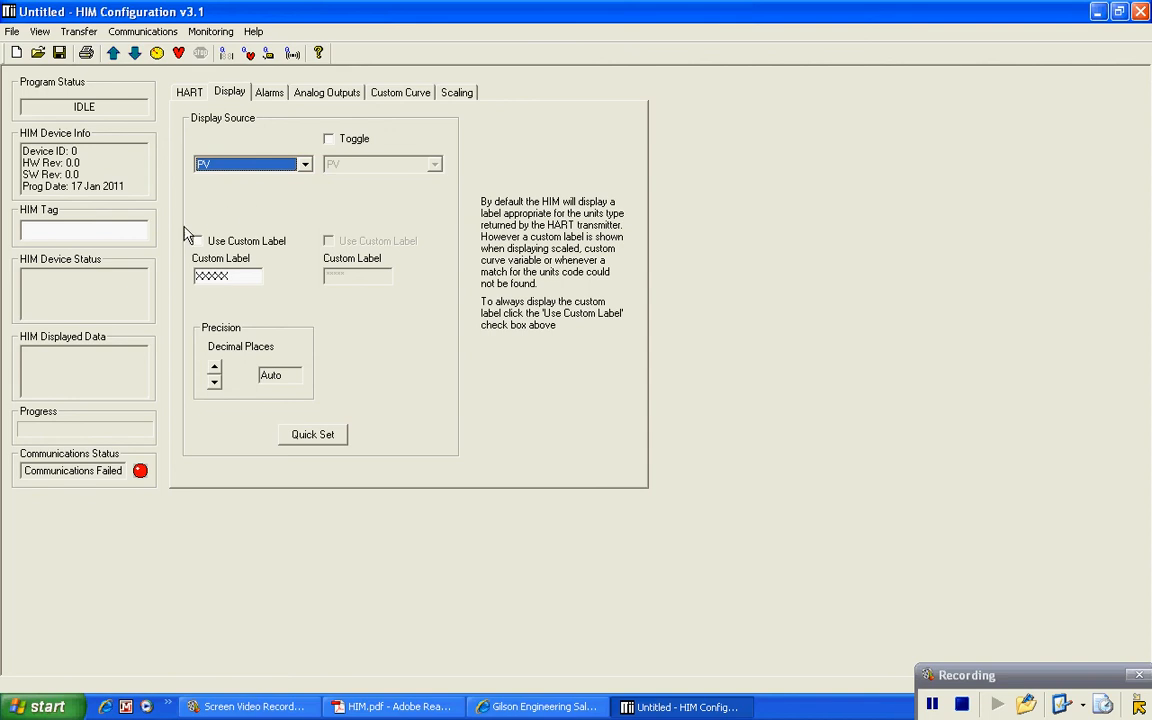
left_click(331, 140)
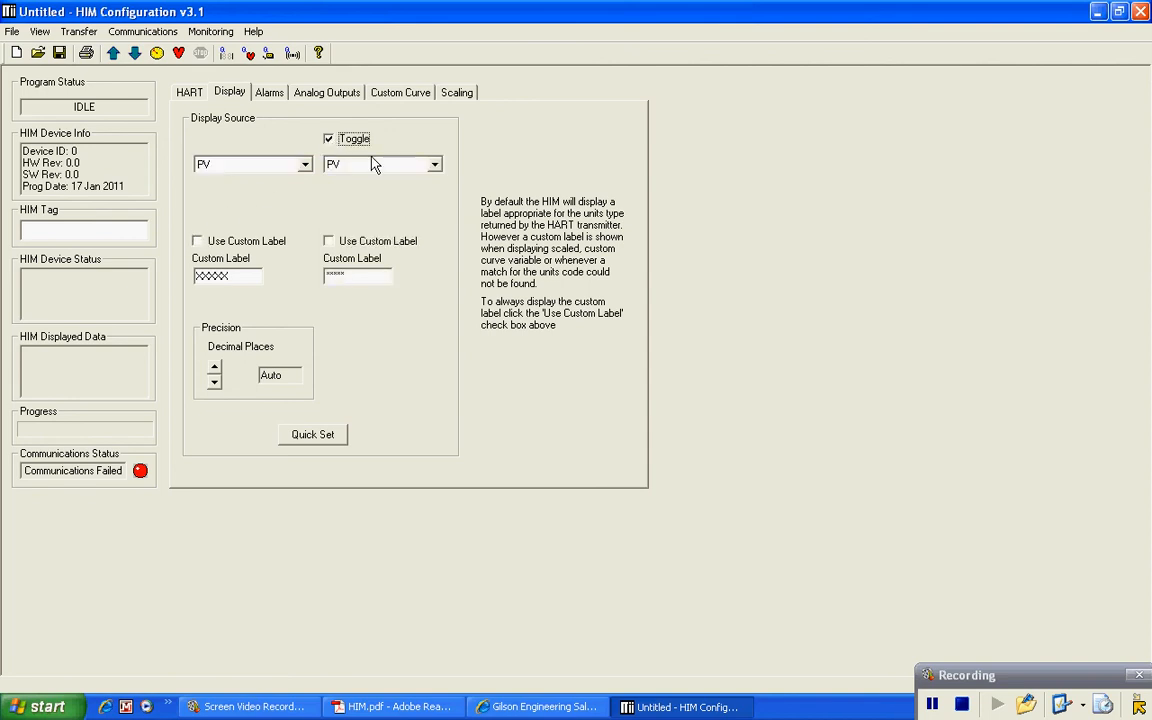
left_click(435, 165)
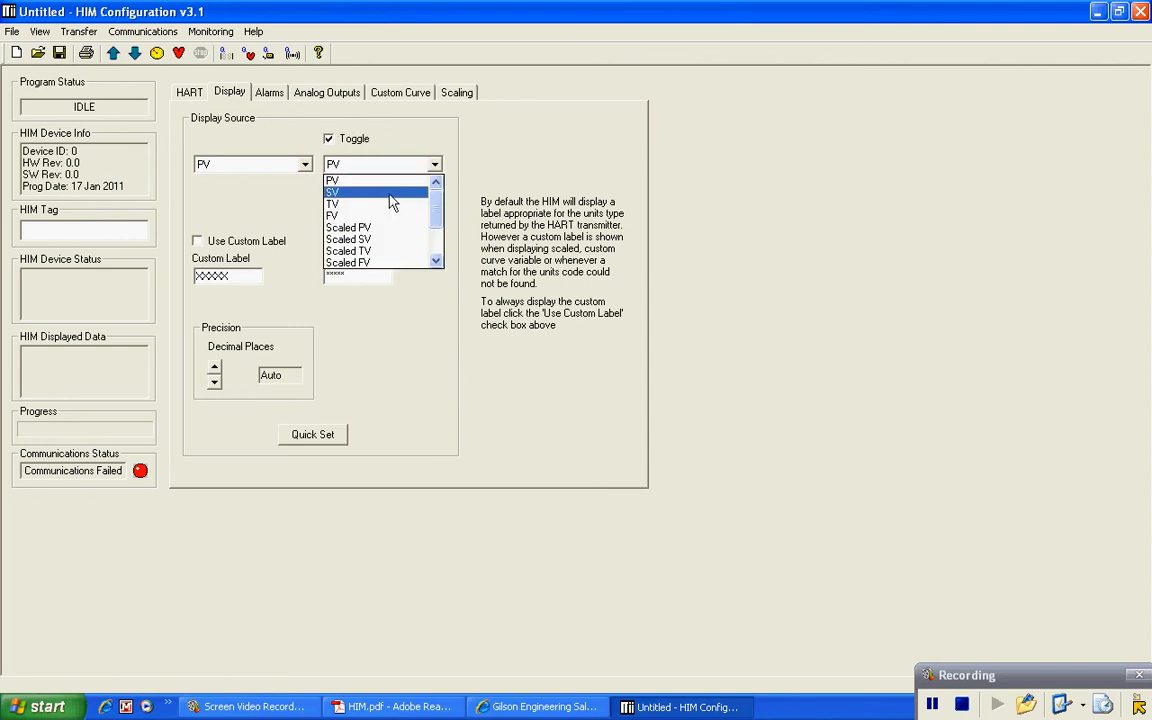
left_click(387, 192)
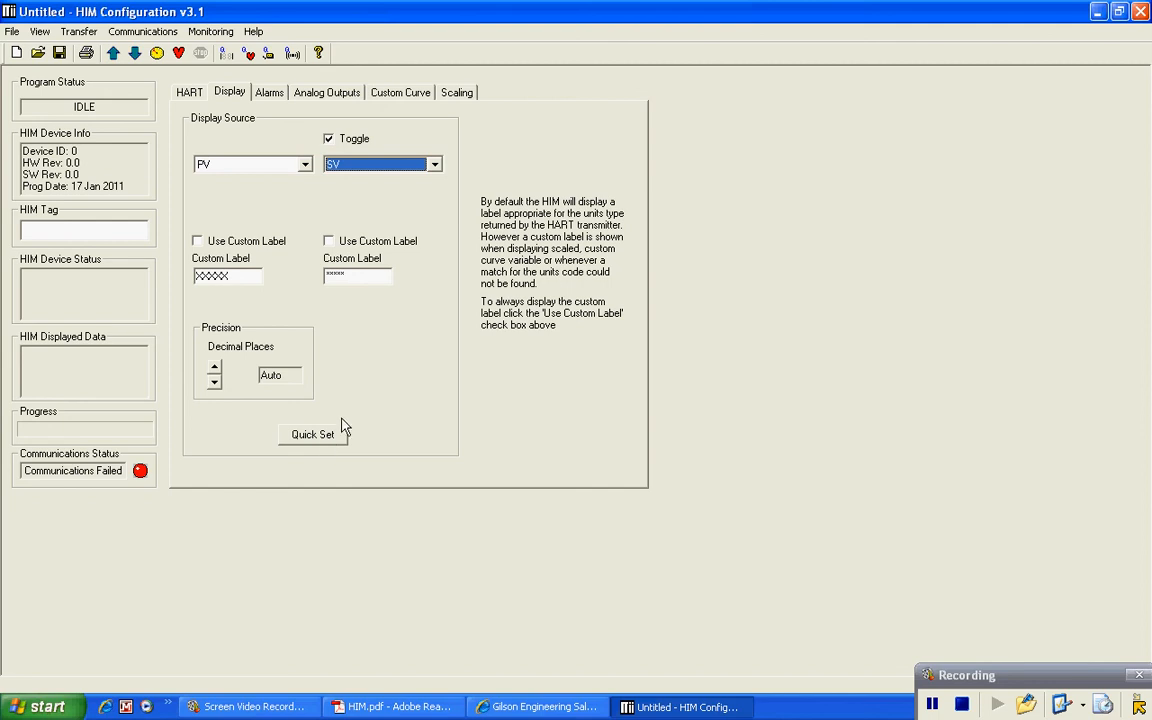
left_click(270, 94)
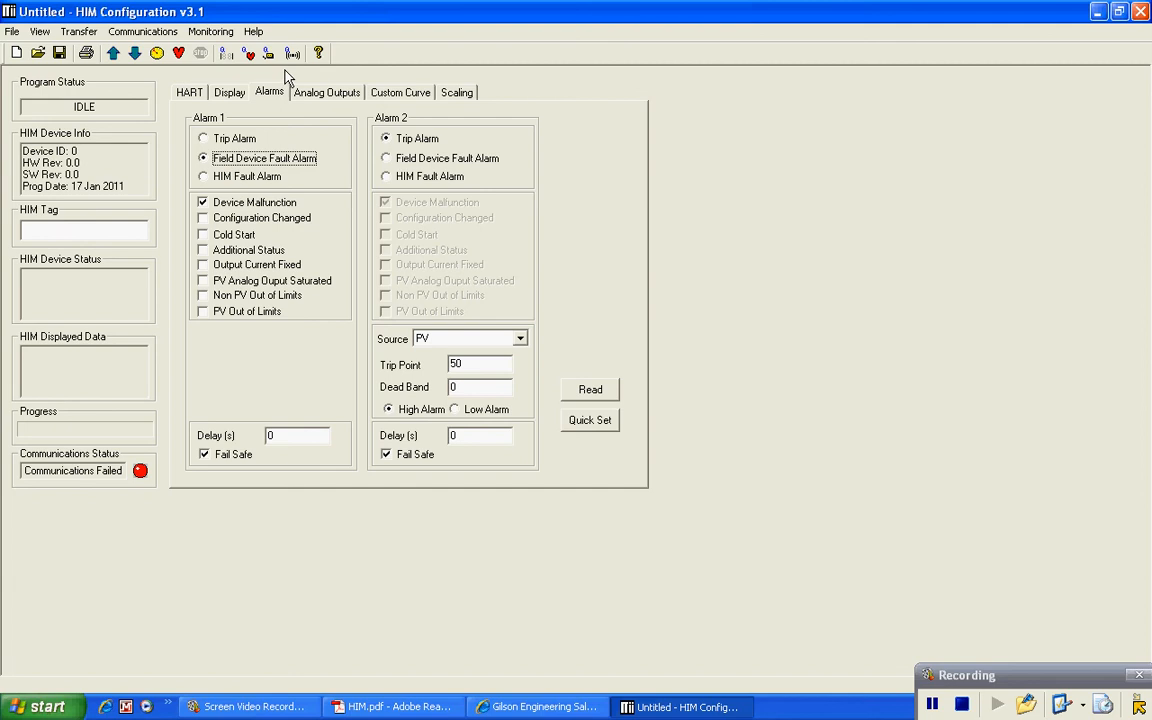
Step: Change Alarm 1 from Field Device Fault to HIM Fault Alarm, then go to Analog Outputs
left_click(204, 139)
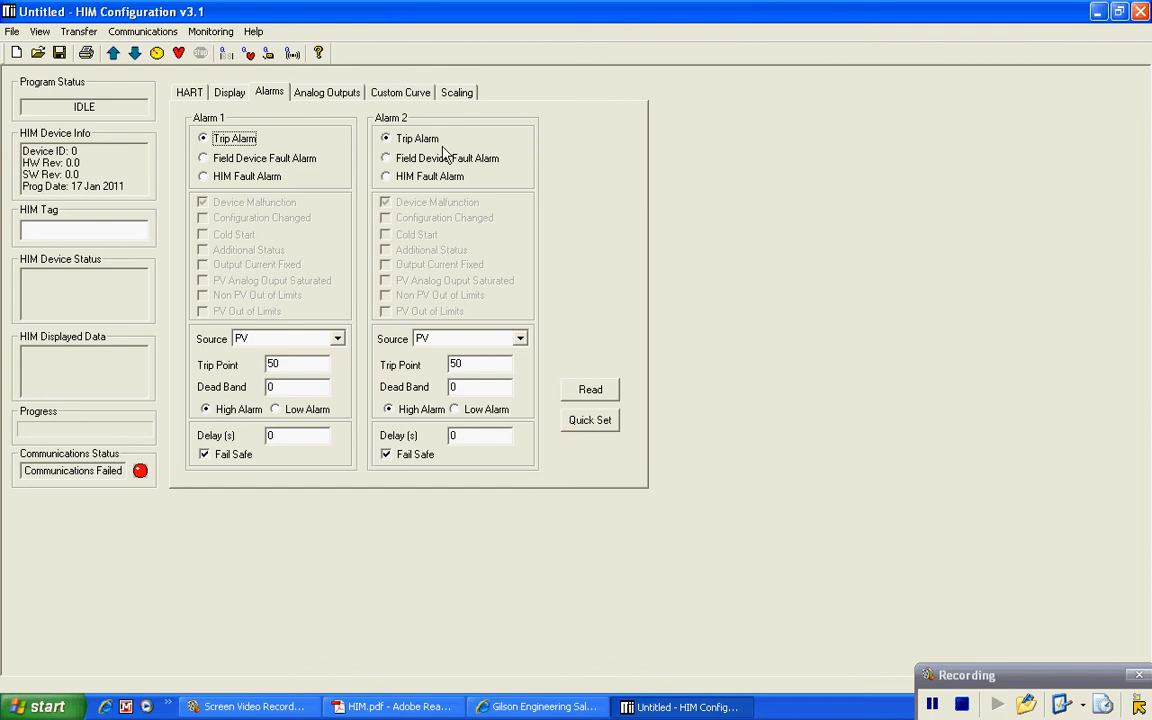
left_click(203, 158)
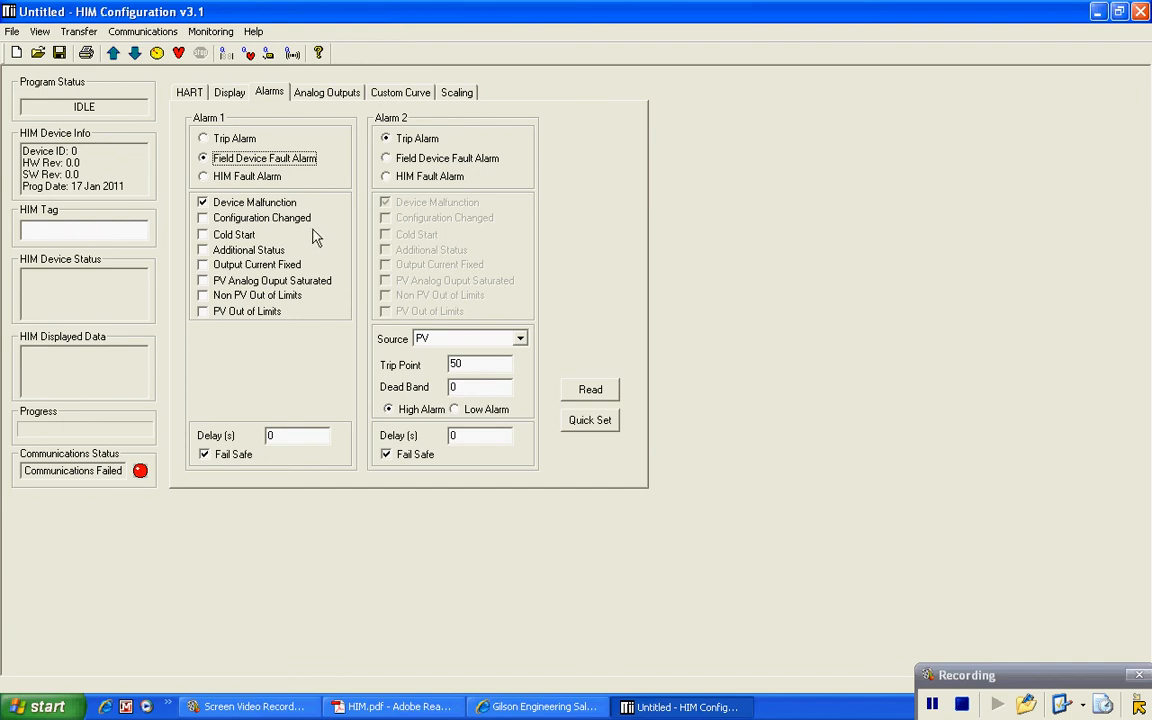
left_click(203, 176)
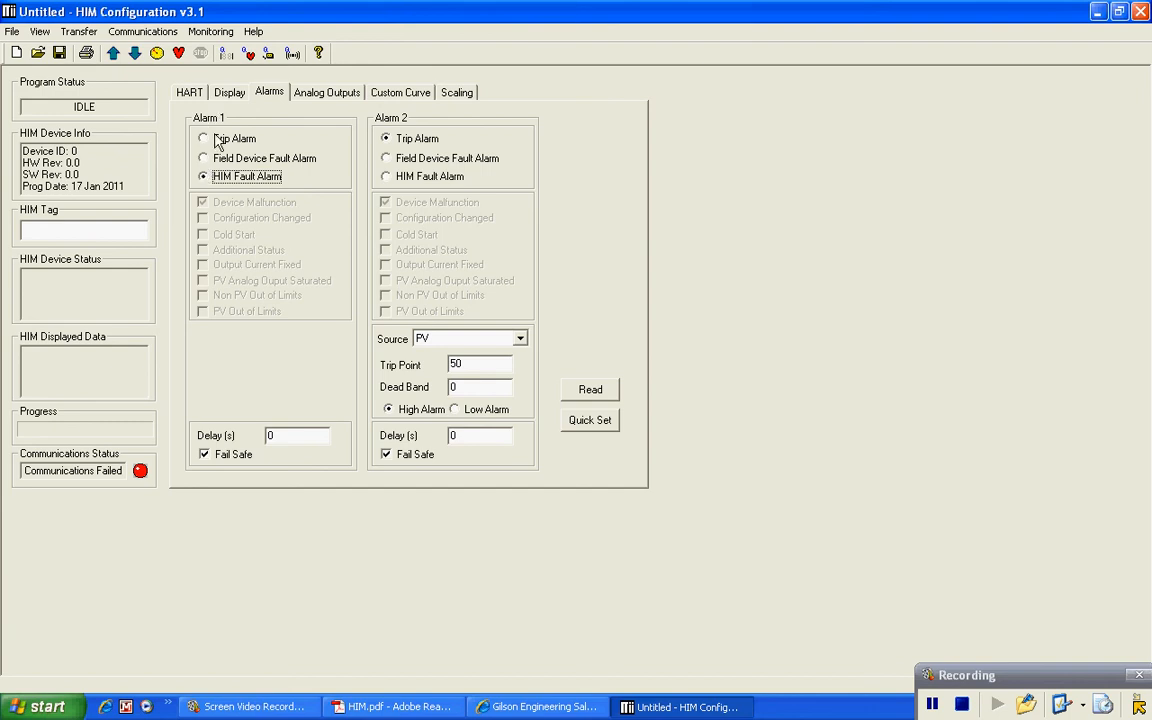
left_click(203, 139)
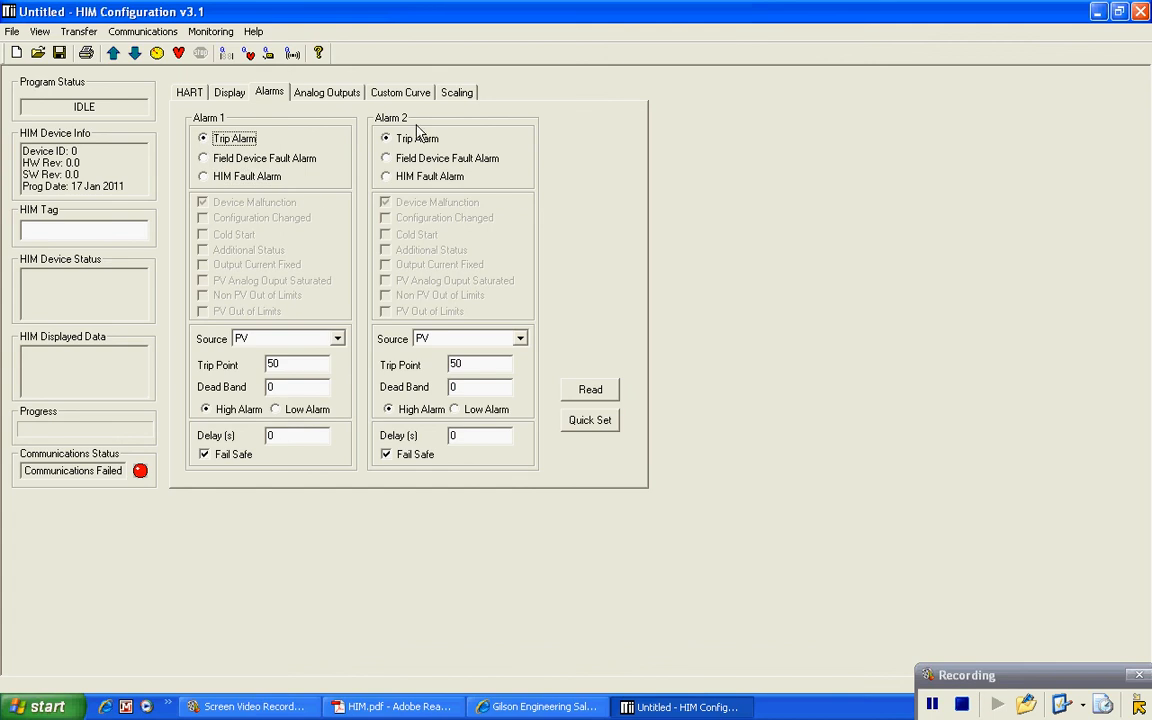
left_click(216, 160)
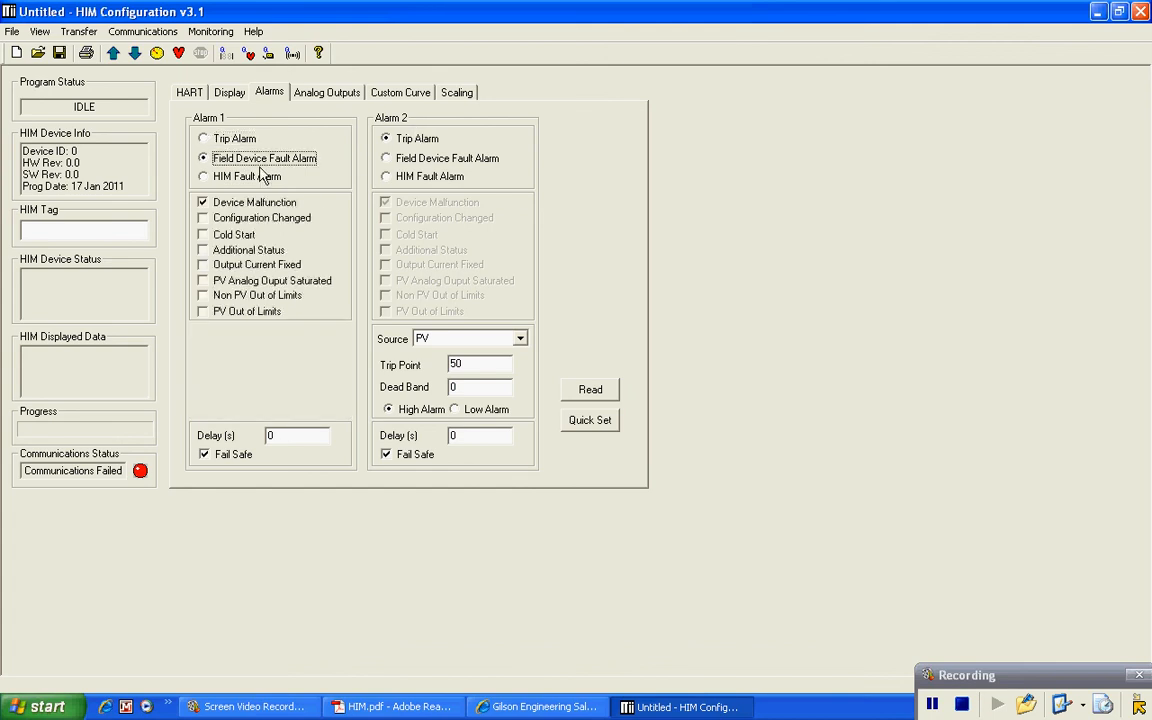
left_click(205, 177)
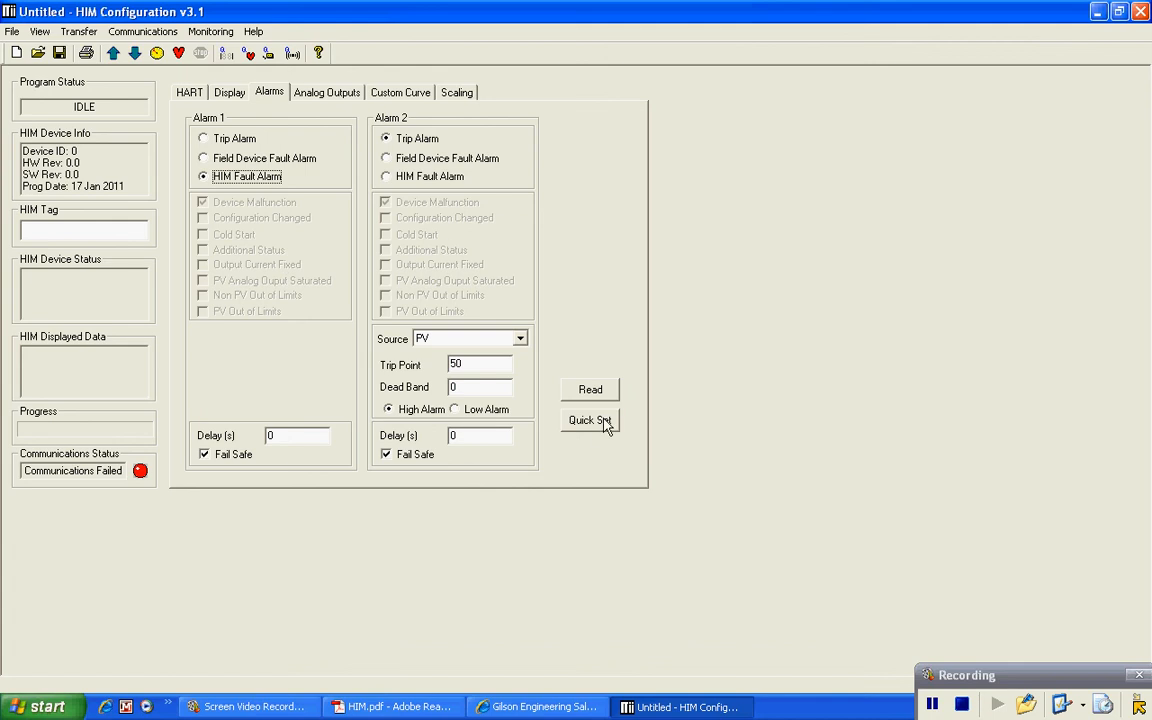
left_click(328, 93)
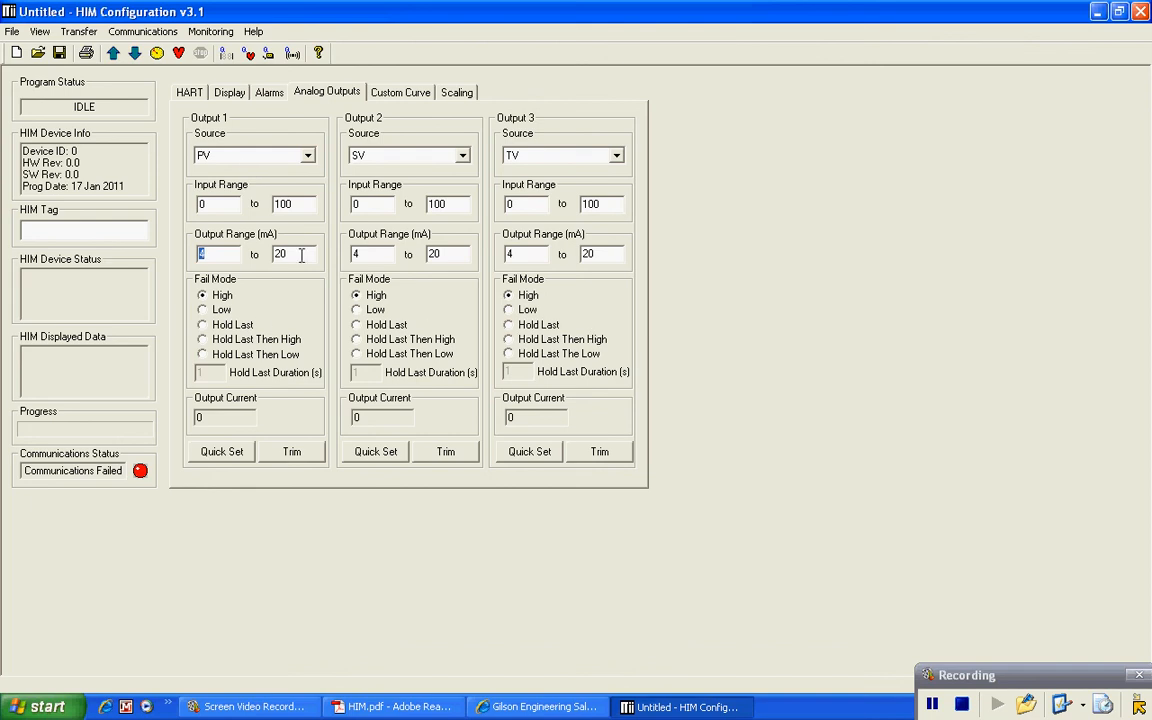
Step: Enter 10 and 50 as Output 1's lower and upper input range values
left_click(211, 203)
type("10")
key("Tab")
type("50")
Step: On the Custom Curve tab, set the number of points to 28
left_click(404, 92)
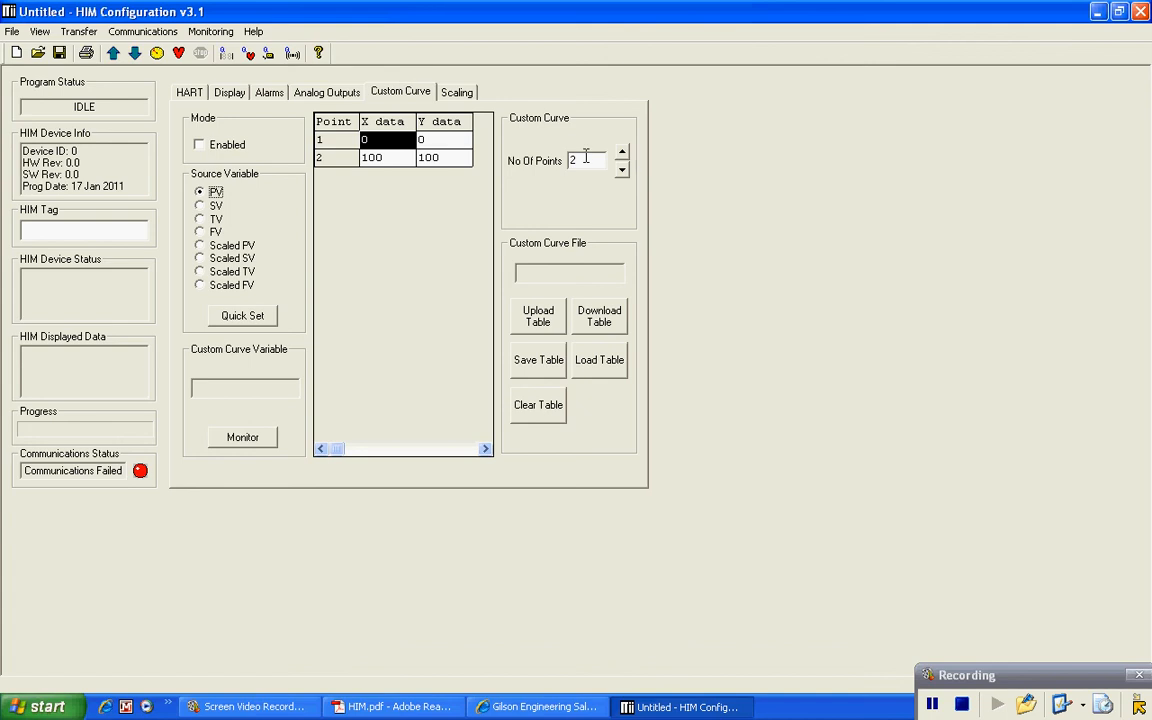
key("Tab")
type("128")
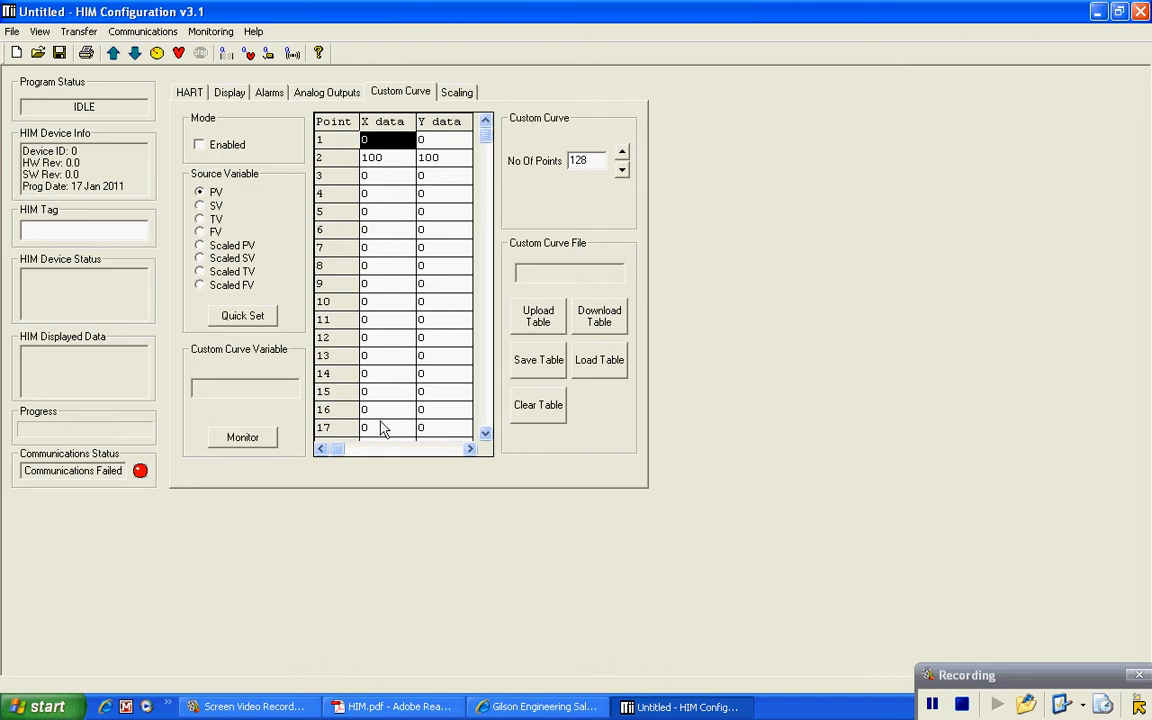
left_click_drag(570, 161, 597, 160)
type("28")
mouse_move(485, 135)
left_mouse_down()
mouse_move(484, 368)
mouse_move(503, 320)
mouse_move(487, 127)
left_mouse_up()
Step: Try SV and TV as the curve source, settle on PV, then go to Scaling
left_click(203, 207)
left_click(204, 219)
left_click(203, 192)
left_click(457, 92)
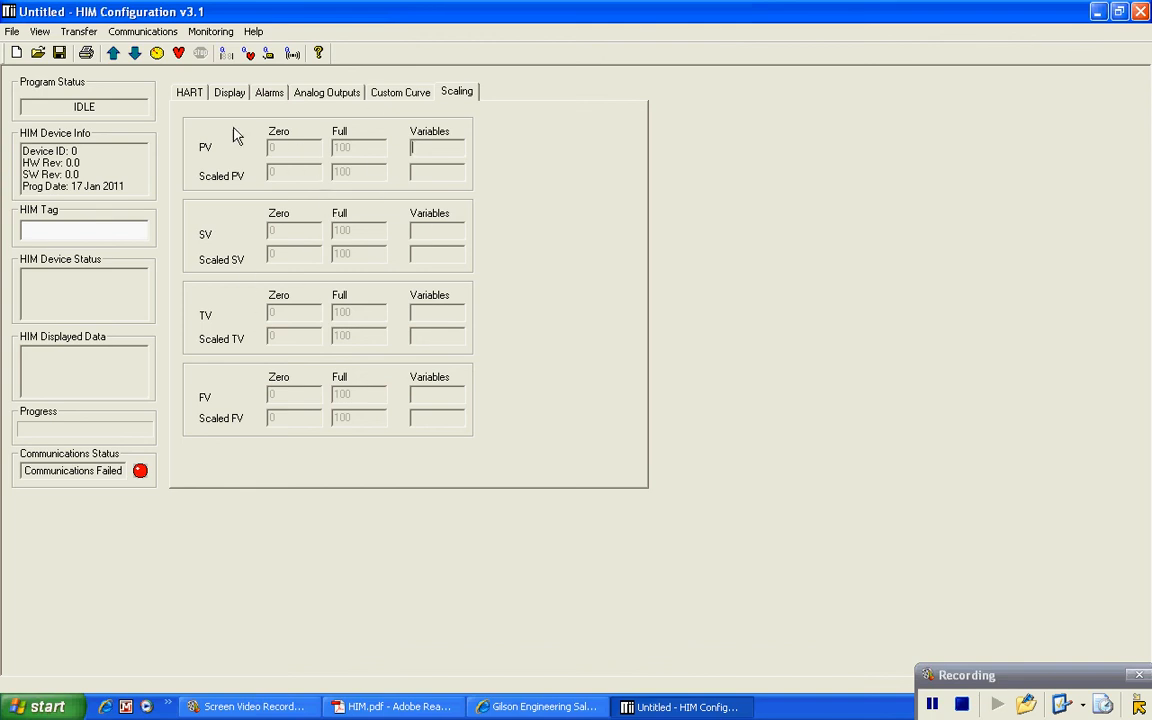
Step: Choose Scaled PV as the first display source, acknowledge the scaling notice, and return to Scaling
left_click(230, 93)
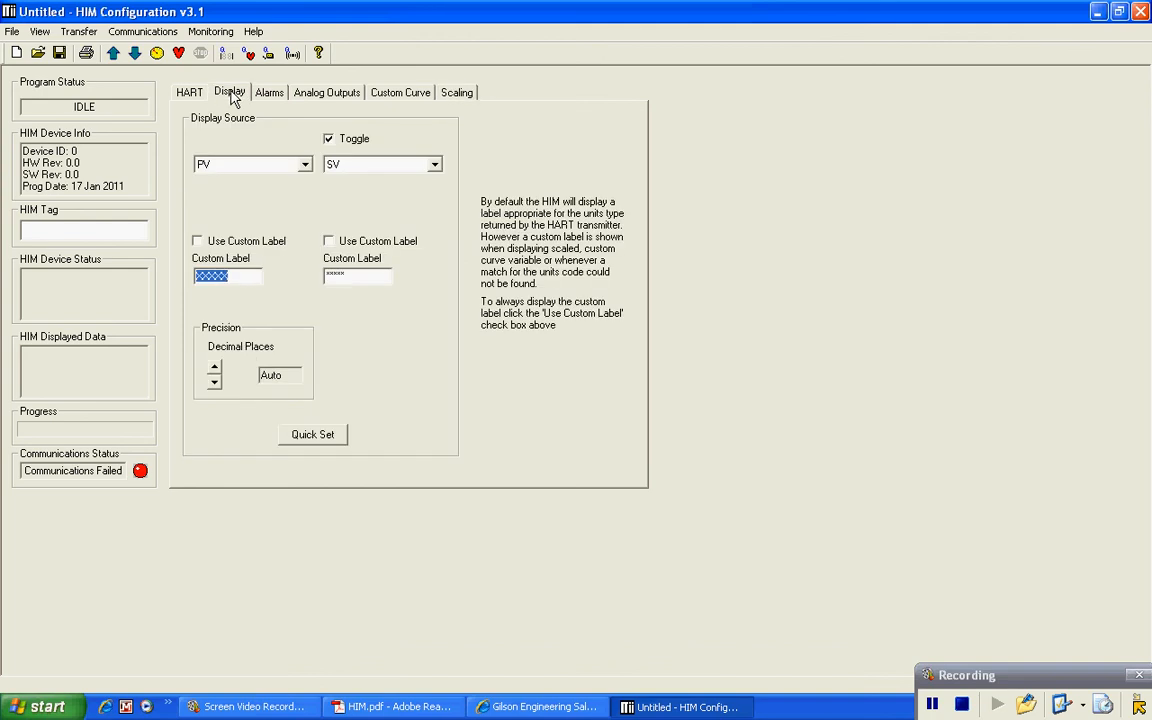
left_click(305, 166)
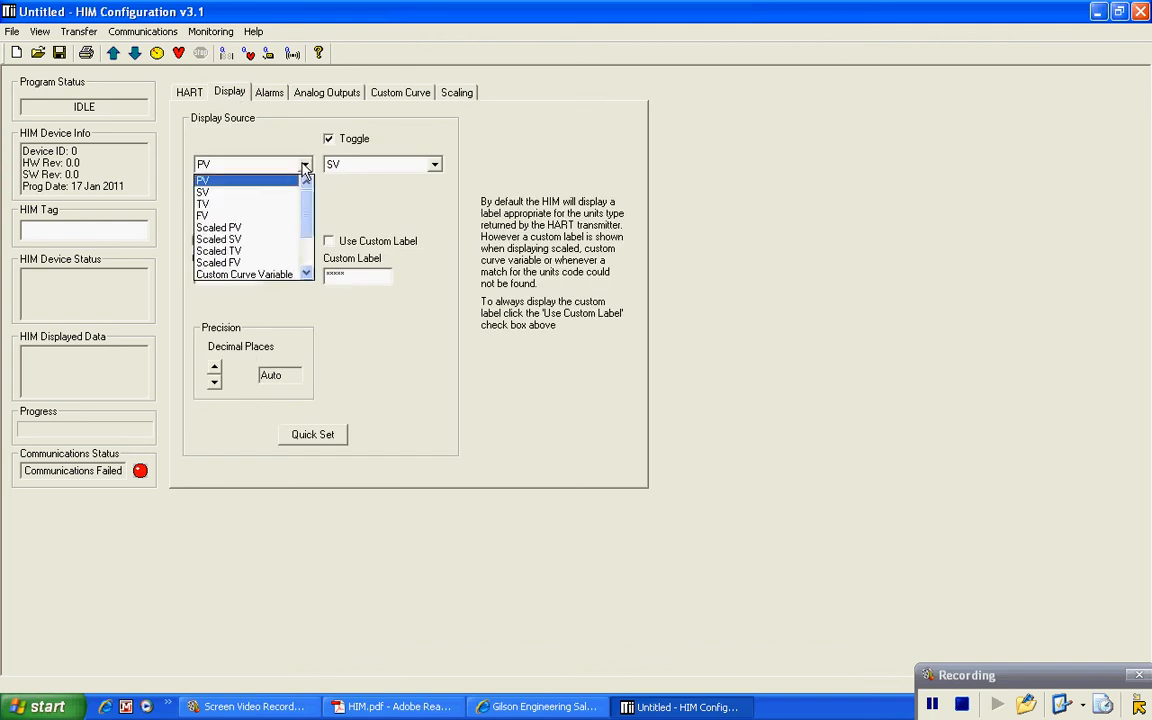
left_click(266, 230)
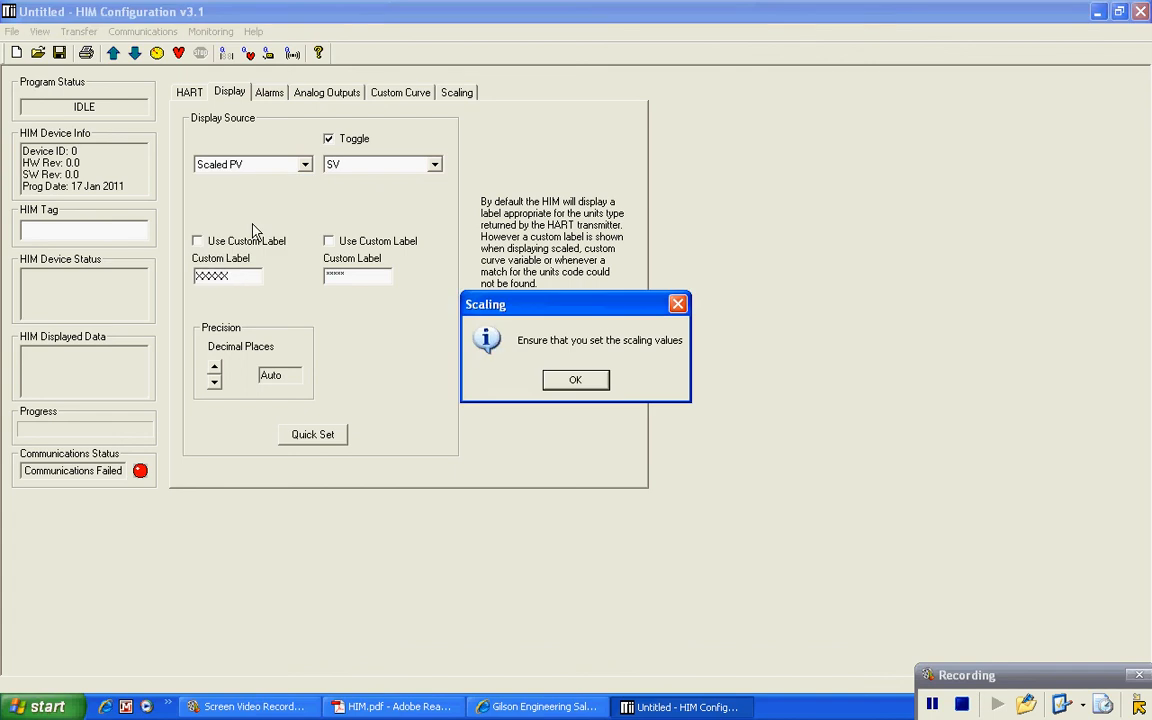
left_click(575, 380)
left_click(457, 96)
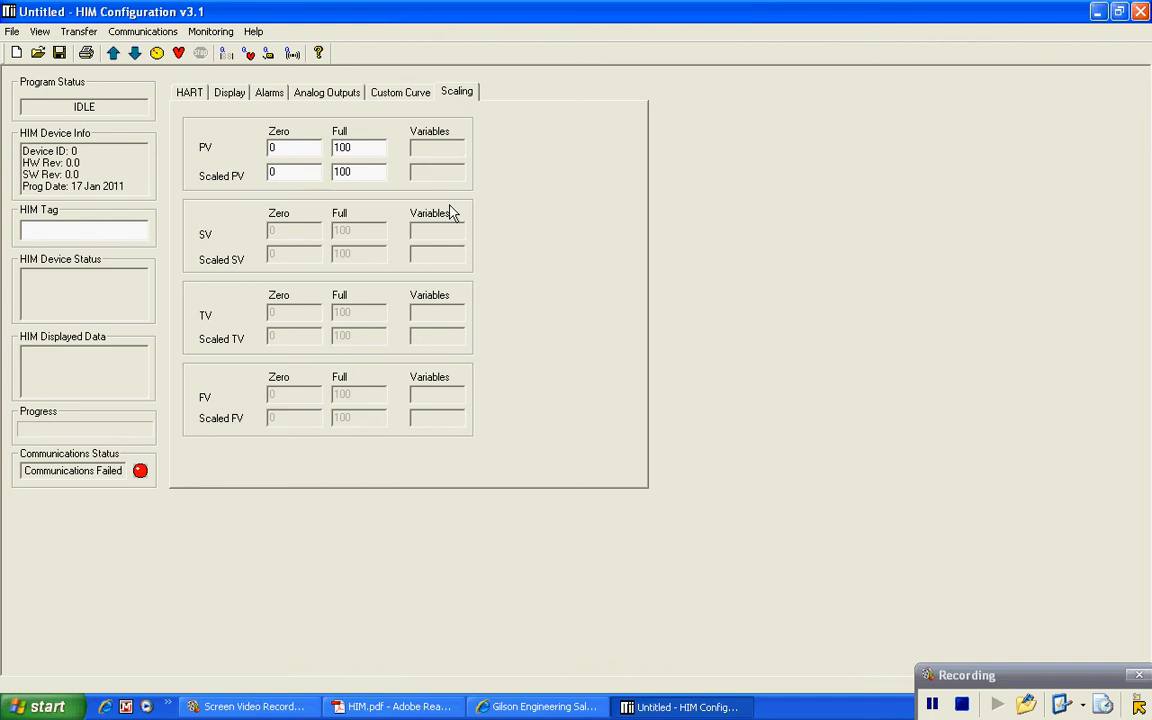
Step: Scale PV 0–4.3 to a Scaled PV full value of 120, then go back to the Display page
left_click(275, 149)
left_click_drag(335, 147, 366, 152)
type("4.3")
left_click_drag(334, 172, 369, 171)
type("120")
left_click(237, 93)
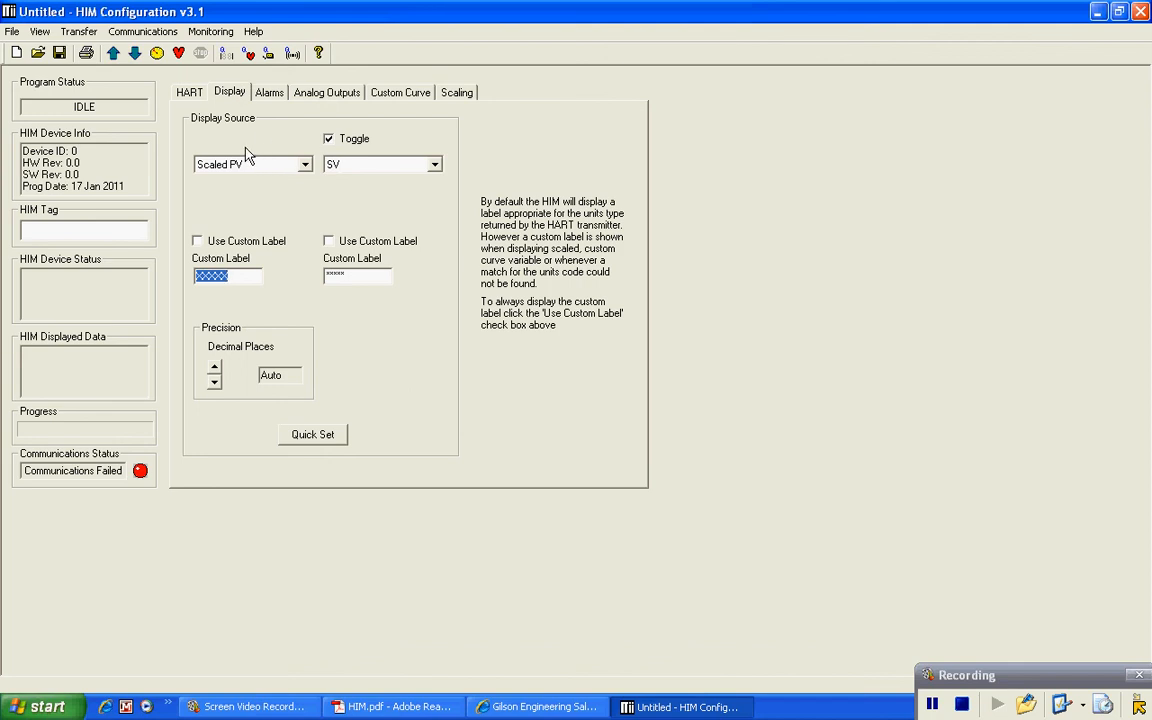
Step: Switch to the HART tab to view the communication settings
left_click(190, 92)
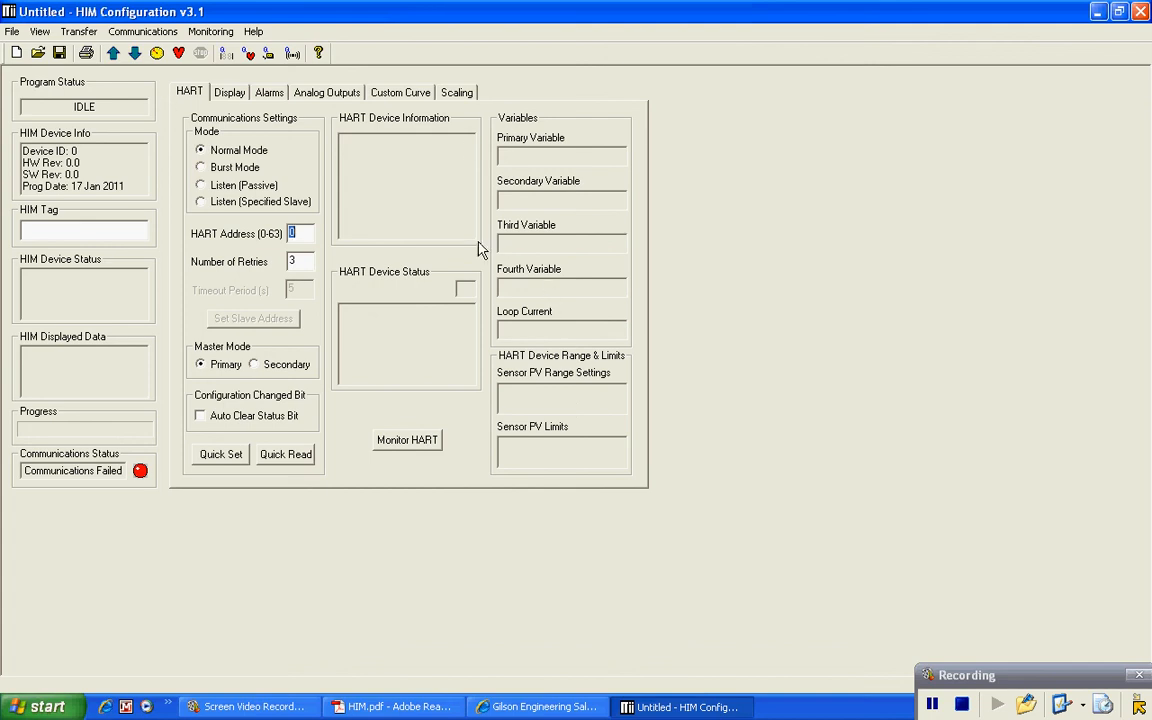
Step: Start saving the configuration as HIM.cfg on the Desktop, then cancel the save
left_click(12, 32)
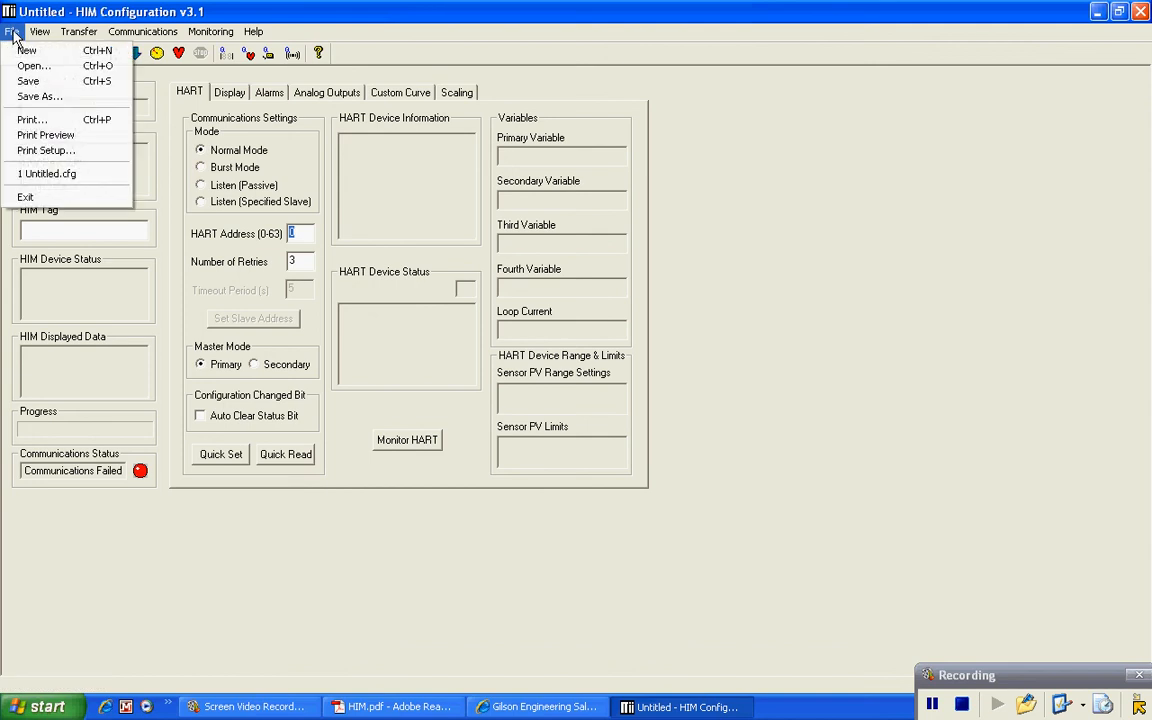
left_click(40, 82)
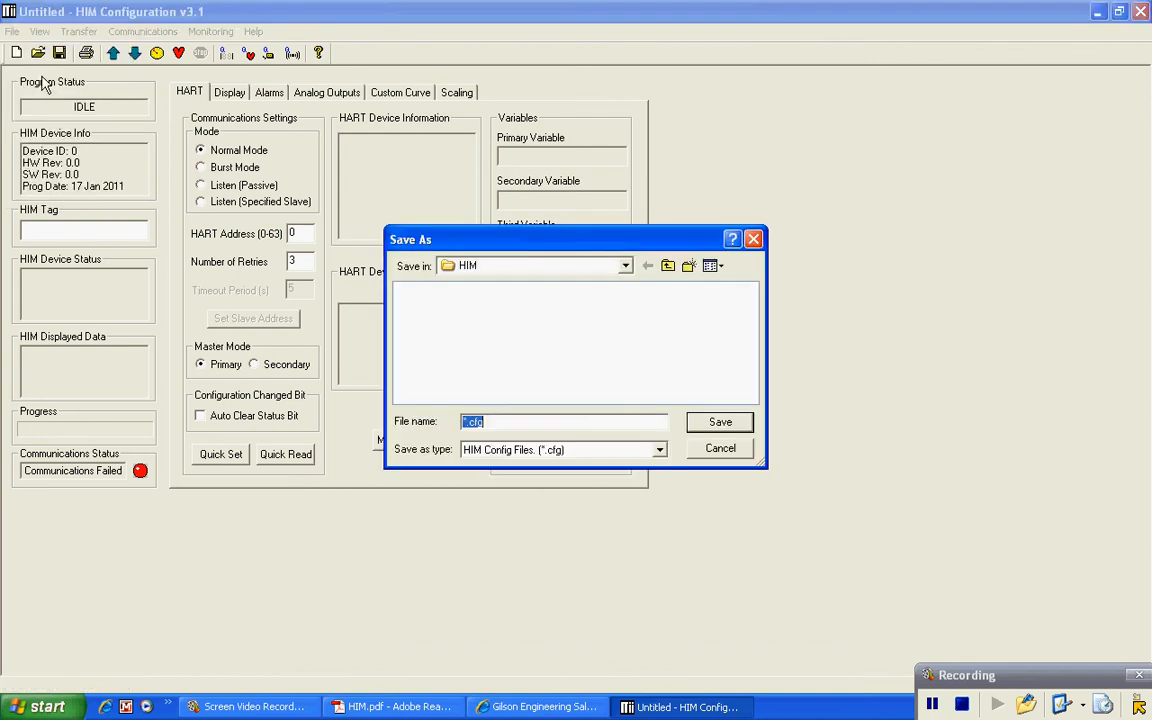
left_click(625, 266)
left_click(462, 284)
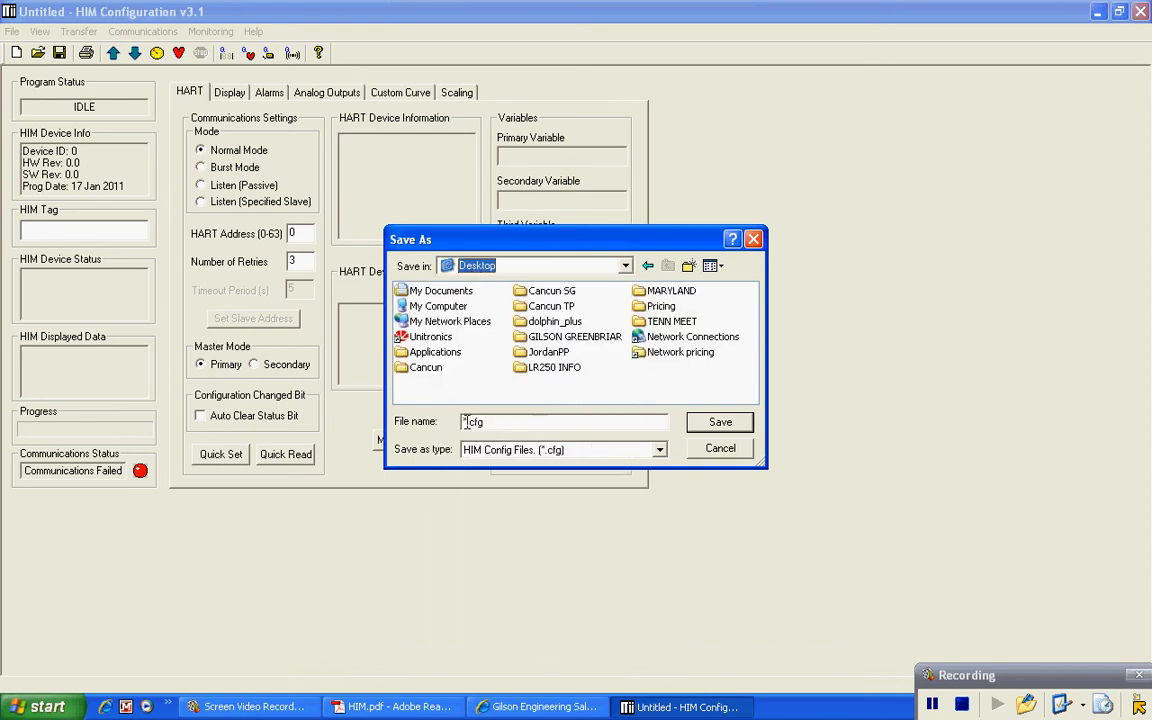
left_click_drag(466, 421, 462, 424)
type("HIM")
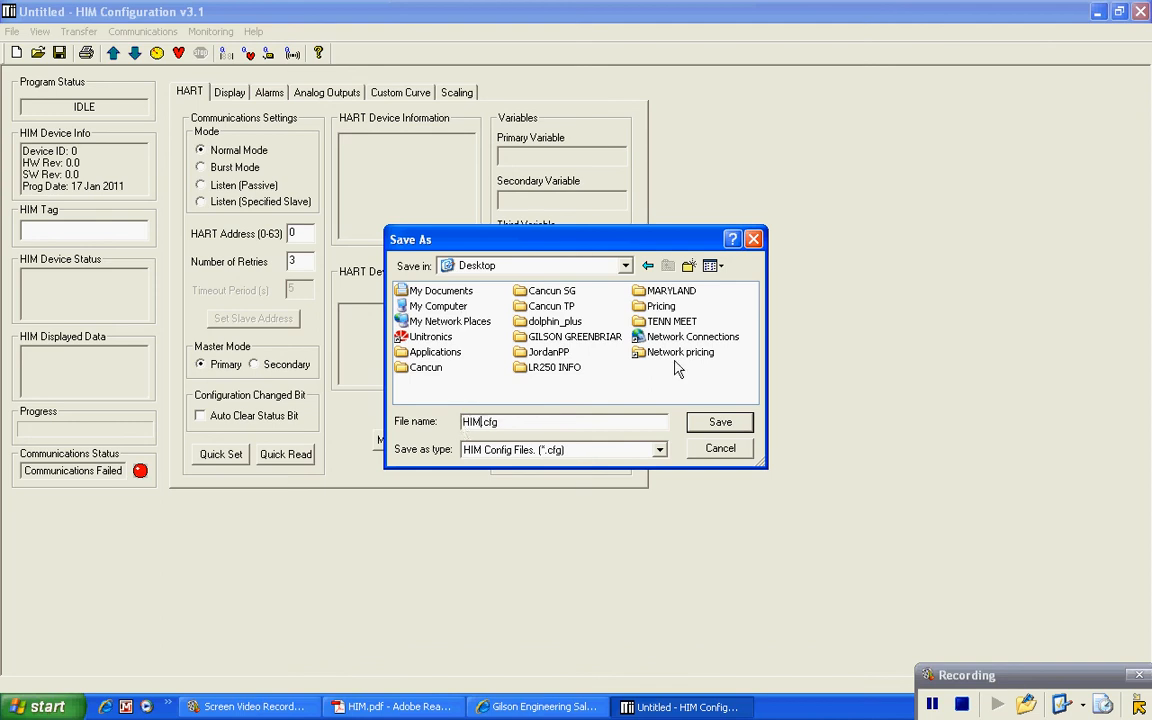
left_click(720, 450)
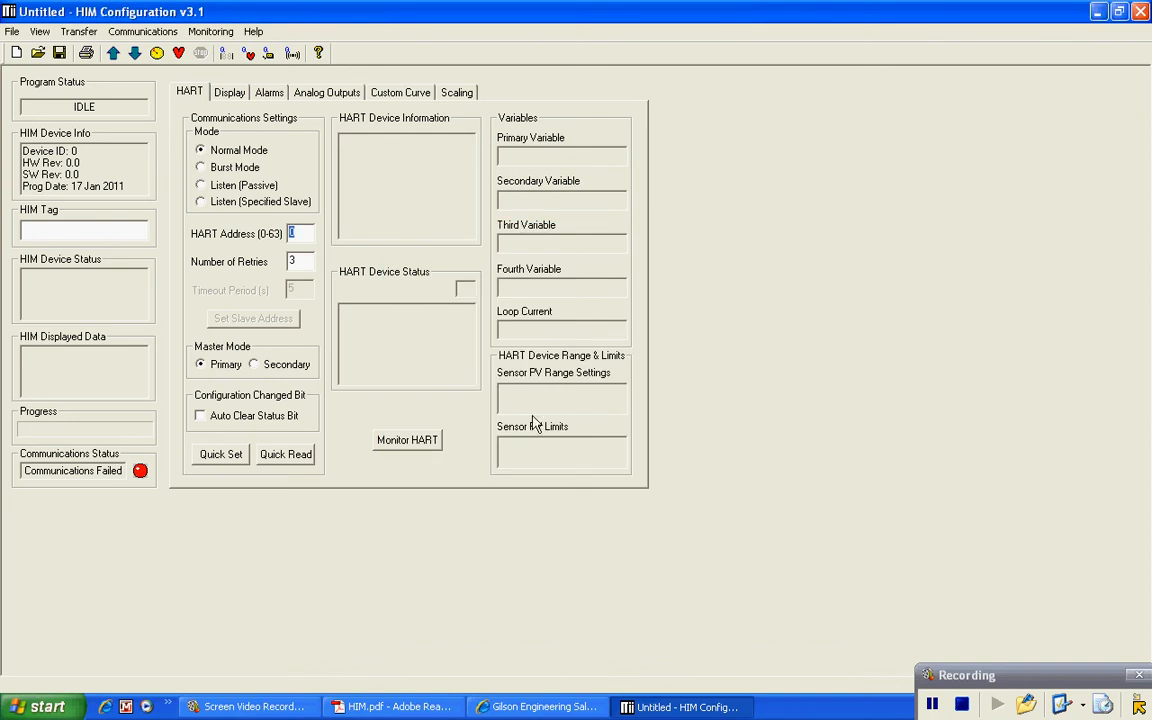
Step: Bring the HIM data sheet PDF forward, then the Gilson Engineering Sales website in Internet Explorer
left_click(380, 706)
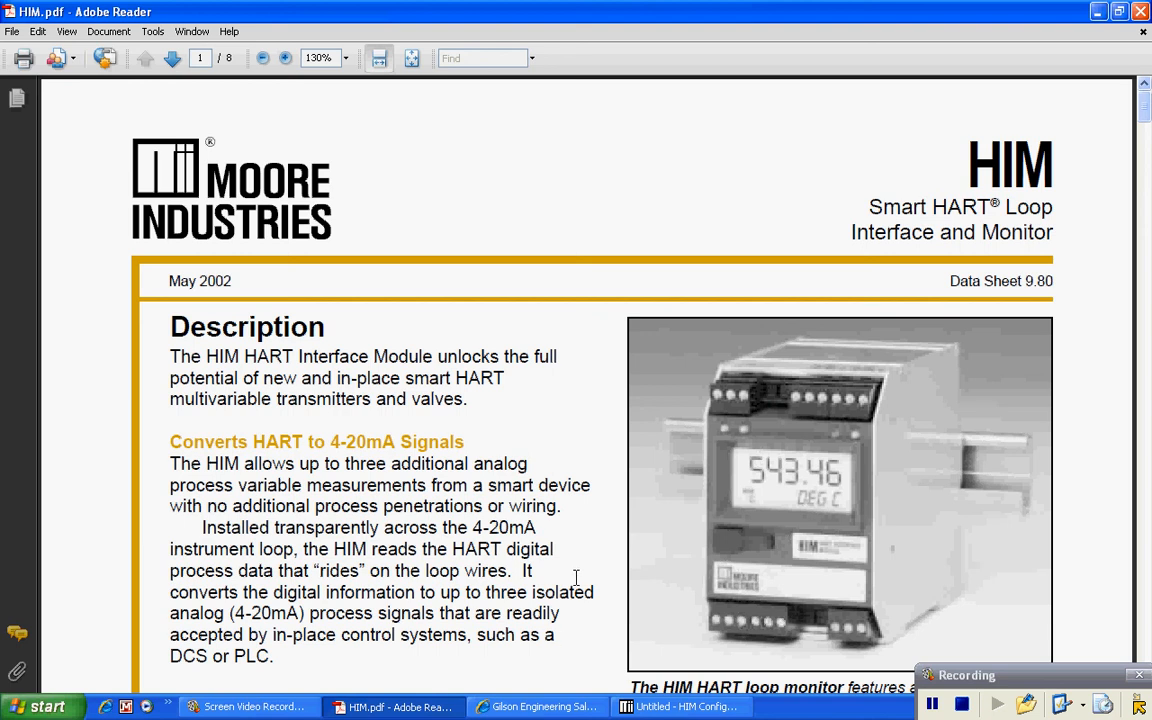
left_click(546, 707)
mouse_move(418, 428)
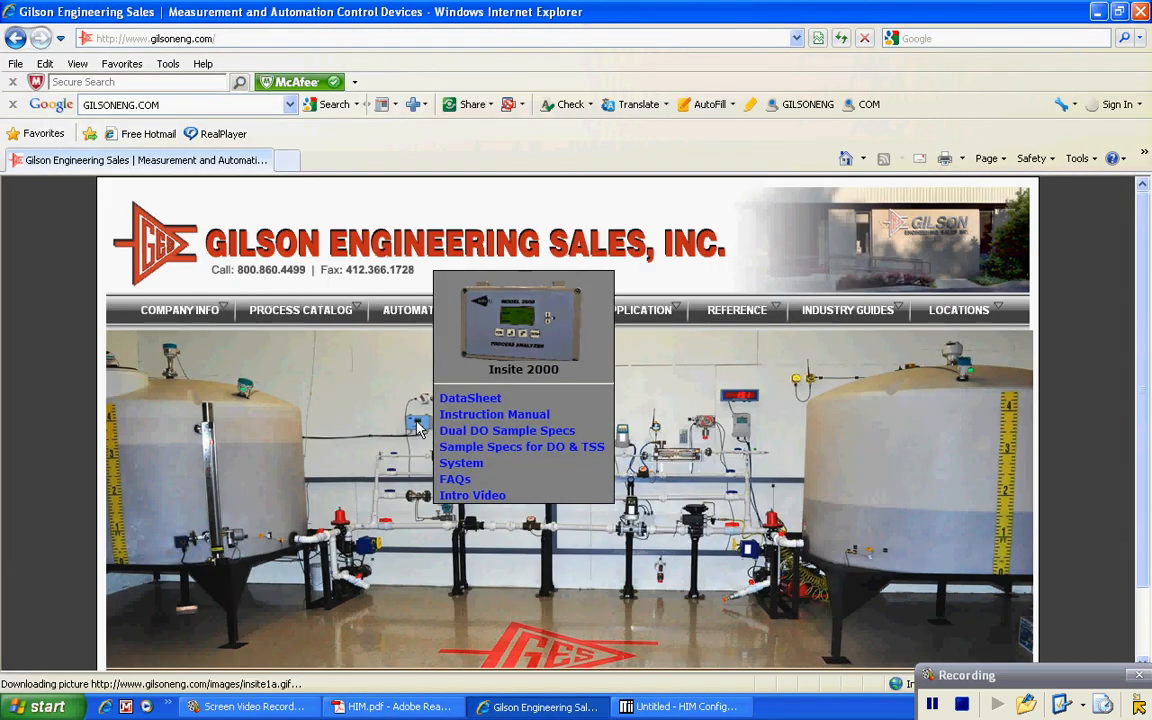